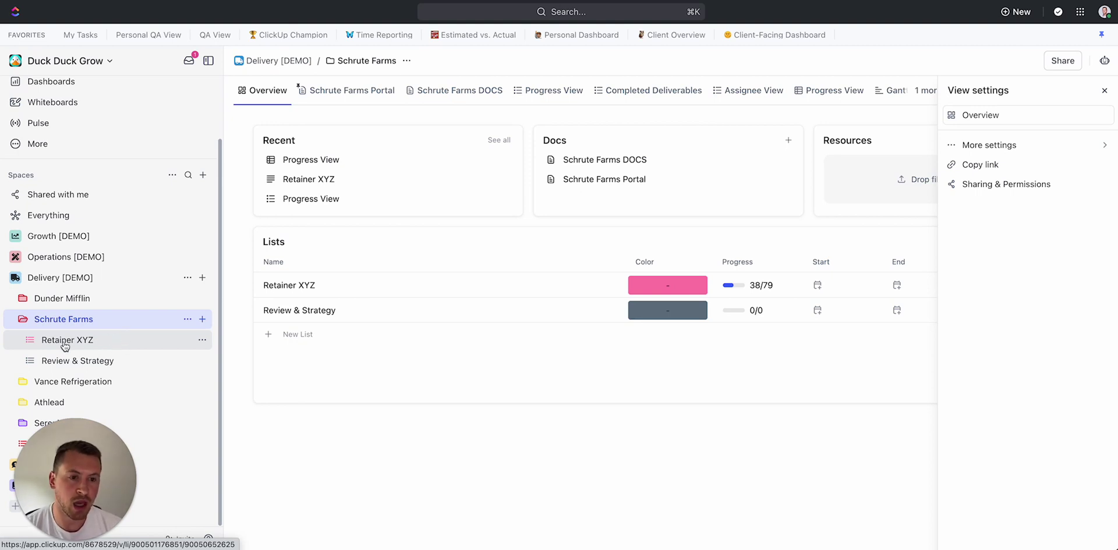
# - Review the Retainer XYZ list, then return to the Schrute Farms folder Overview
pyautogui.click(87, 341)
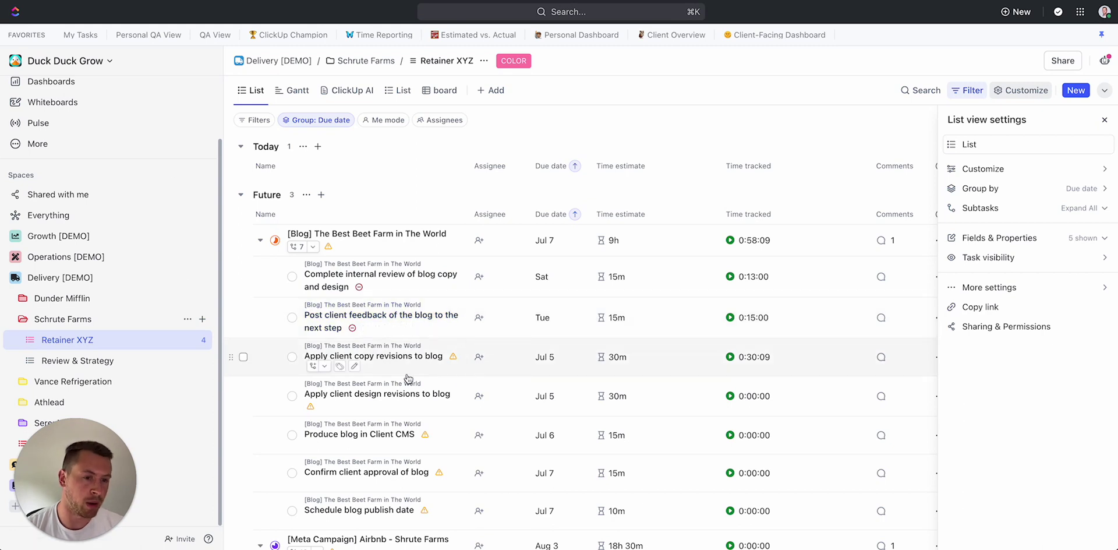
pyautogui.click(80, 321)
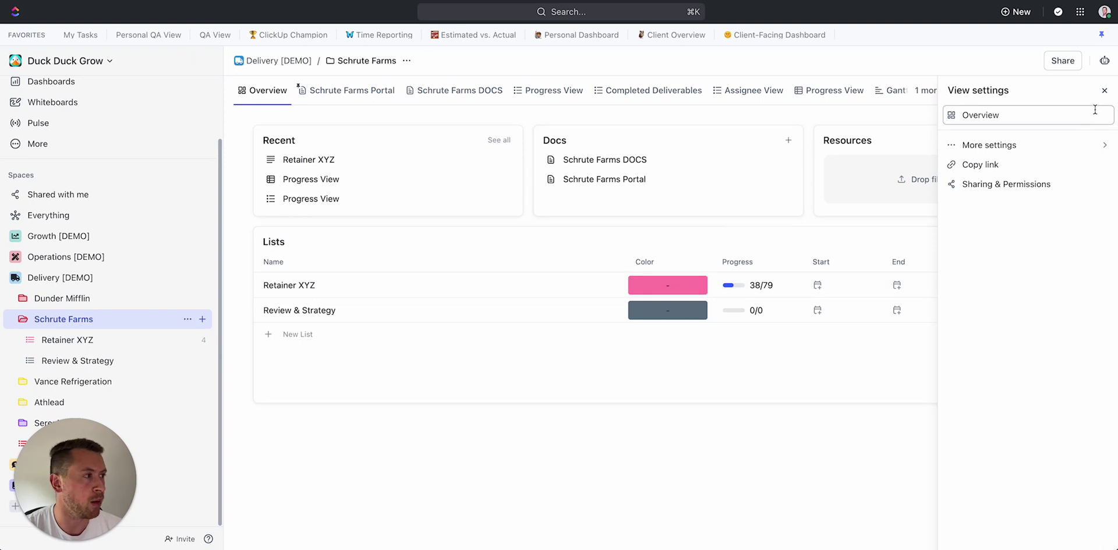
# - Close the view settings panel and switch to the folder's Progress View table
pyautogui.click(1104, 91)
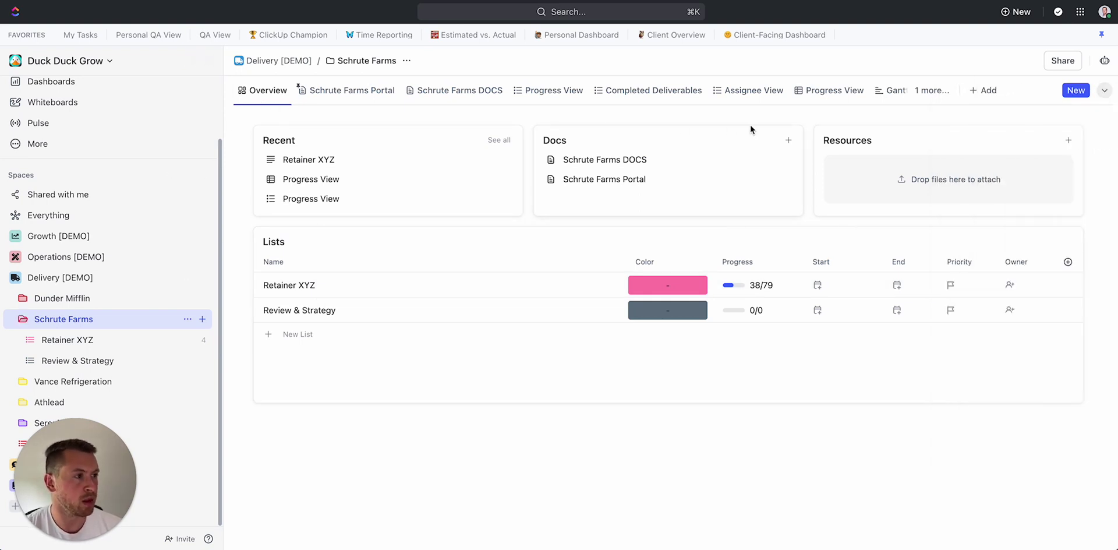
pyautogui.click(828, 91)
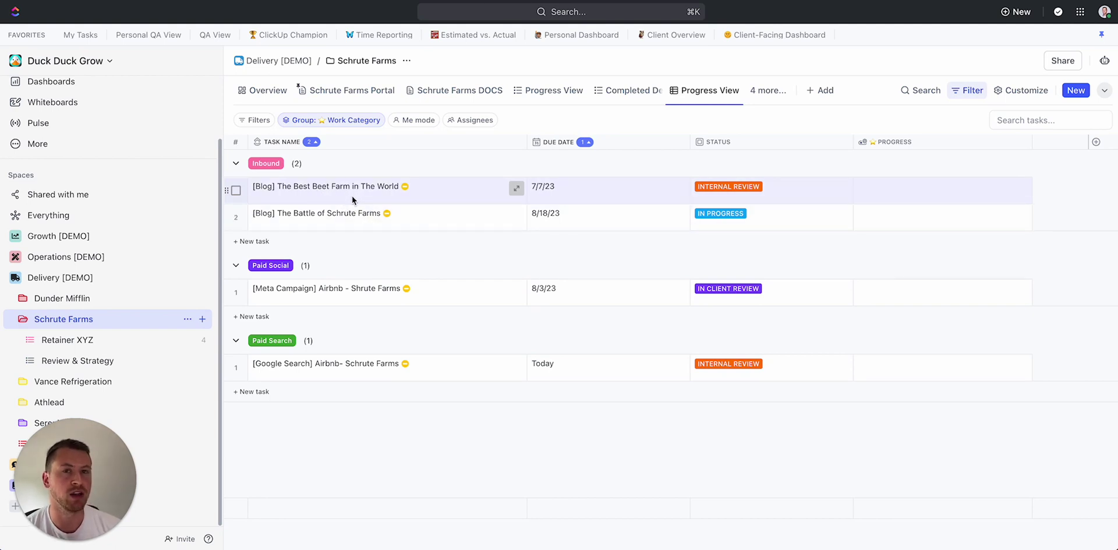
pyautogui.click(1026, 91)
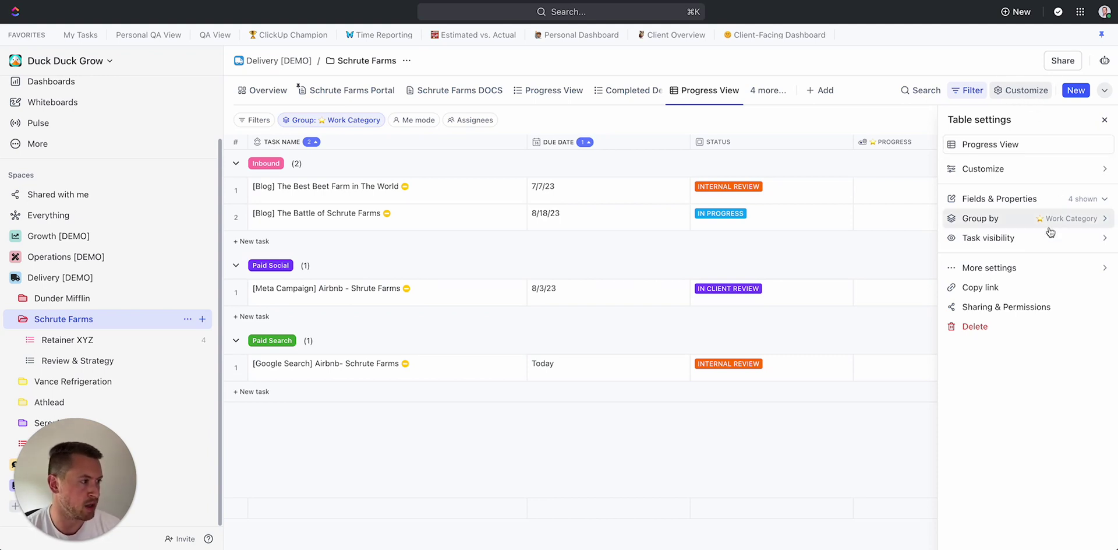
pyautogui.click(1007, 236)
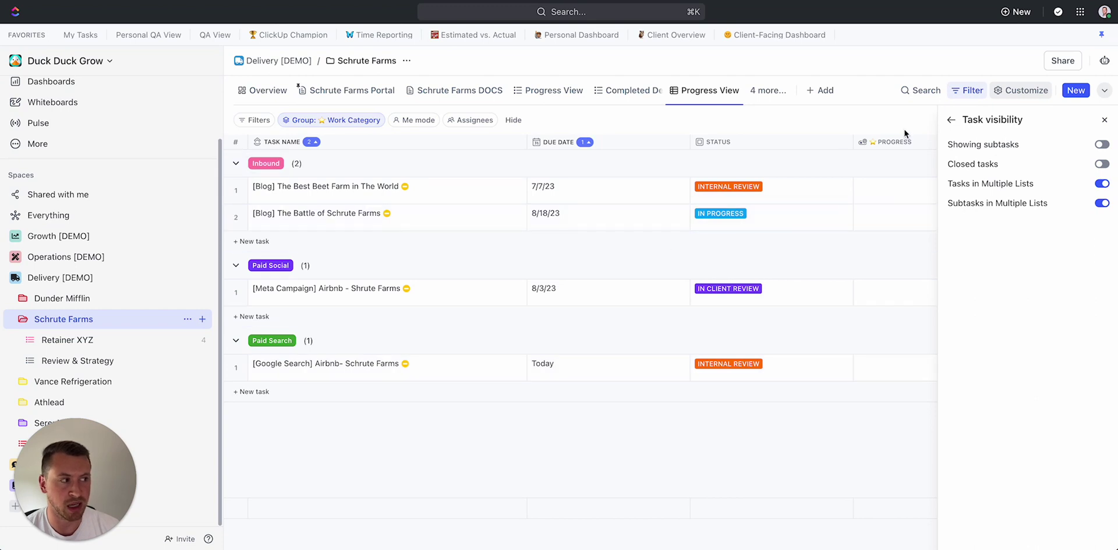
pyautogui.click(952, 120)
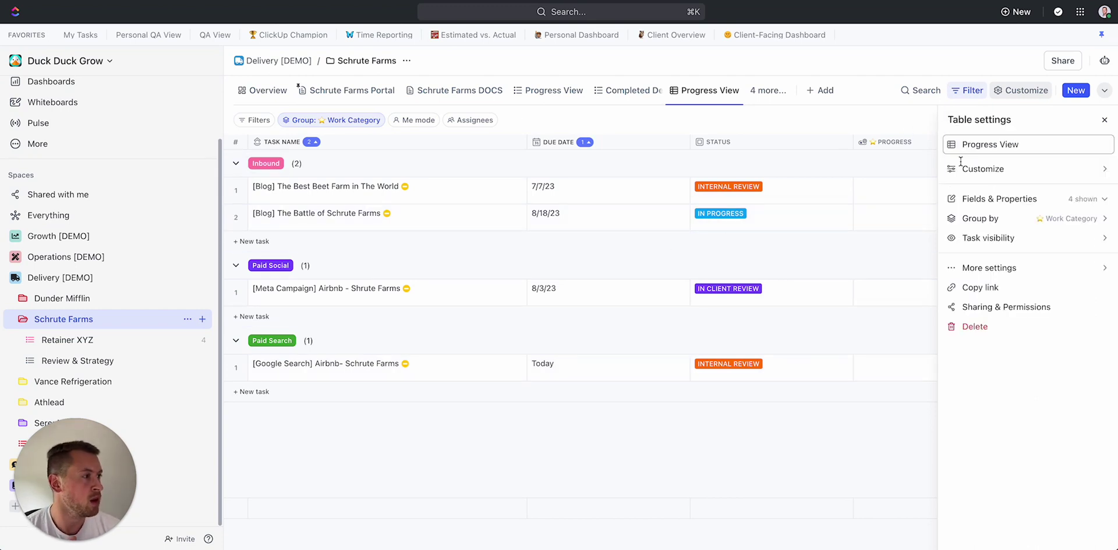
pyautogui.click(994, 176)
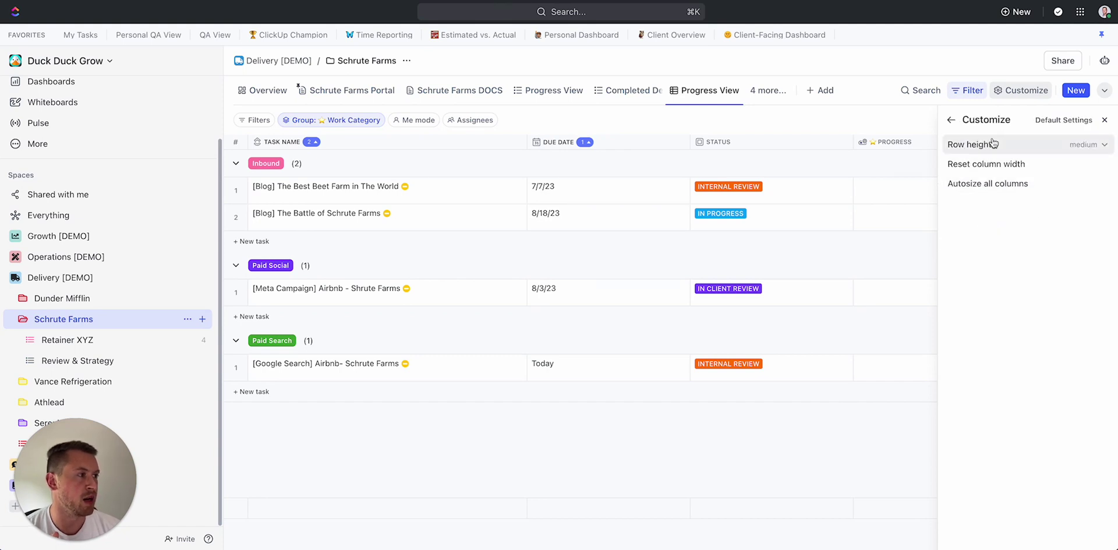
pyautogui.click(951, 120)
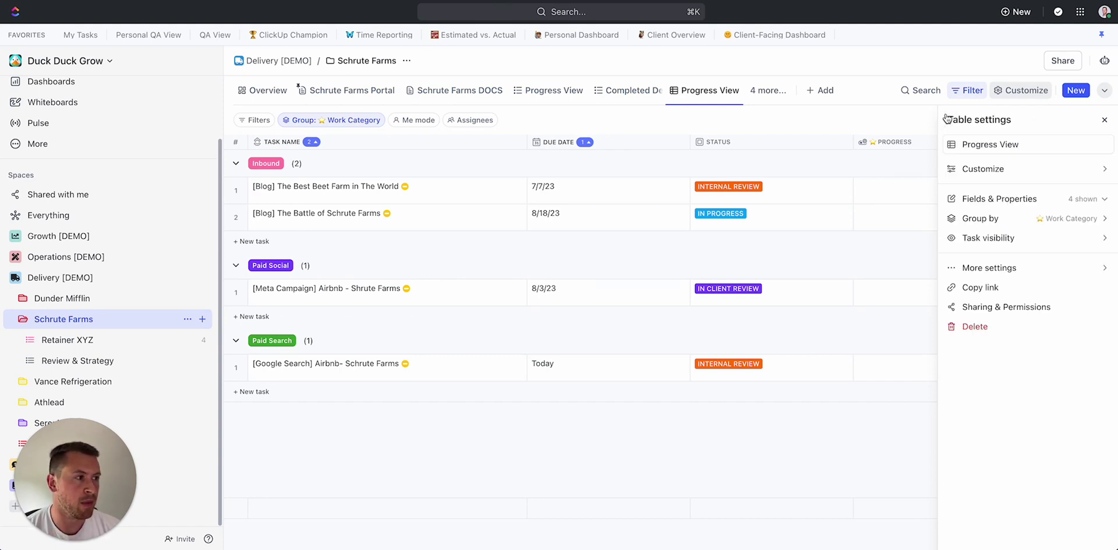
pyautogui.click(1103, 120)
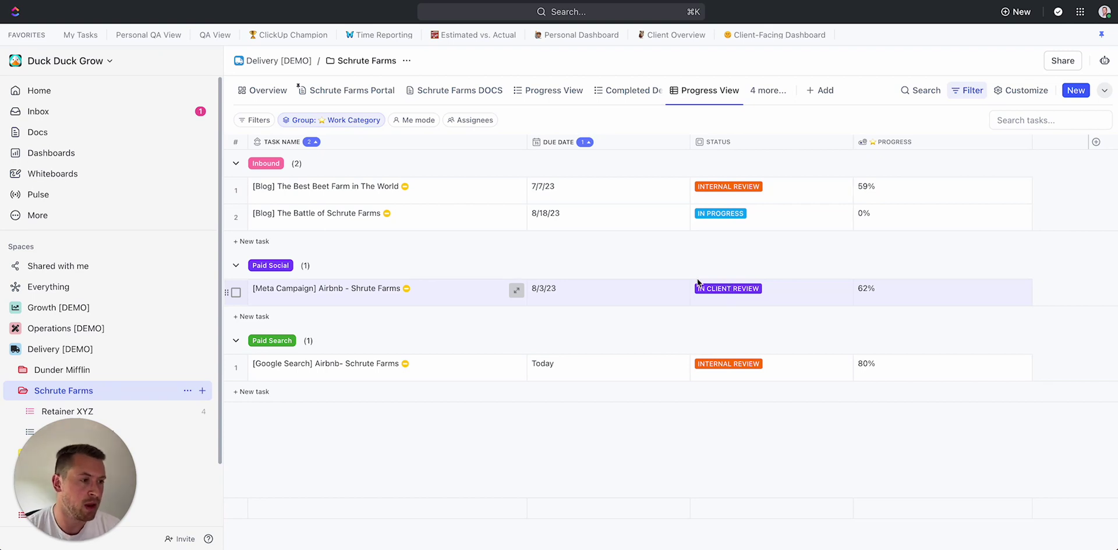
pyautogui.click(1096, 142)
pyautogui.scroll(-5, 1017, 249)
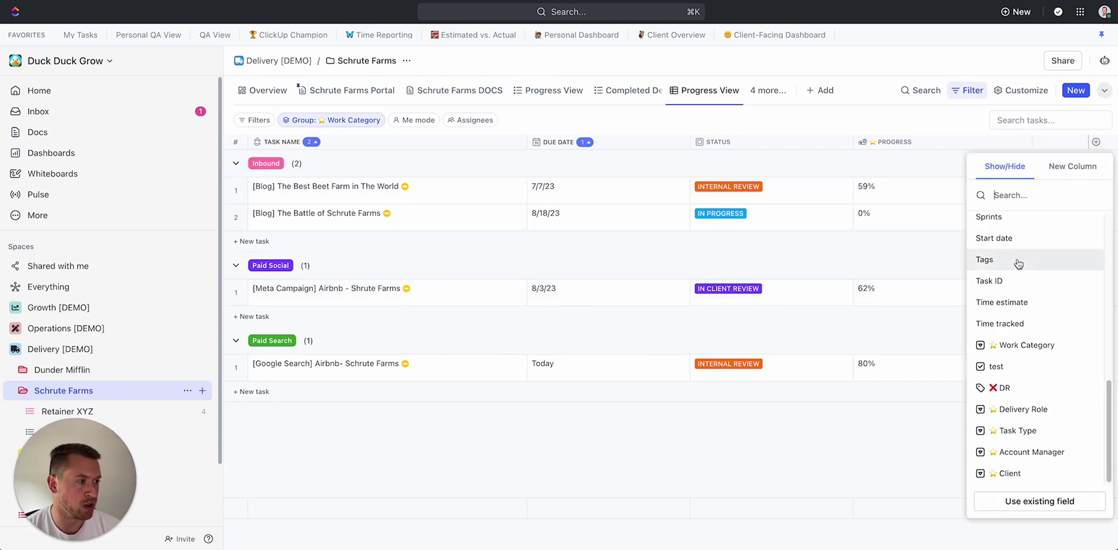
pyautogui.scroll(5, 1016, 250)
pyautogui.click(636, 460)
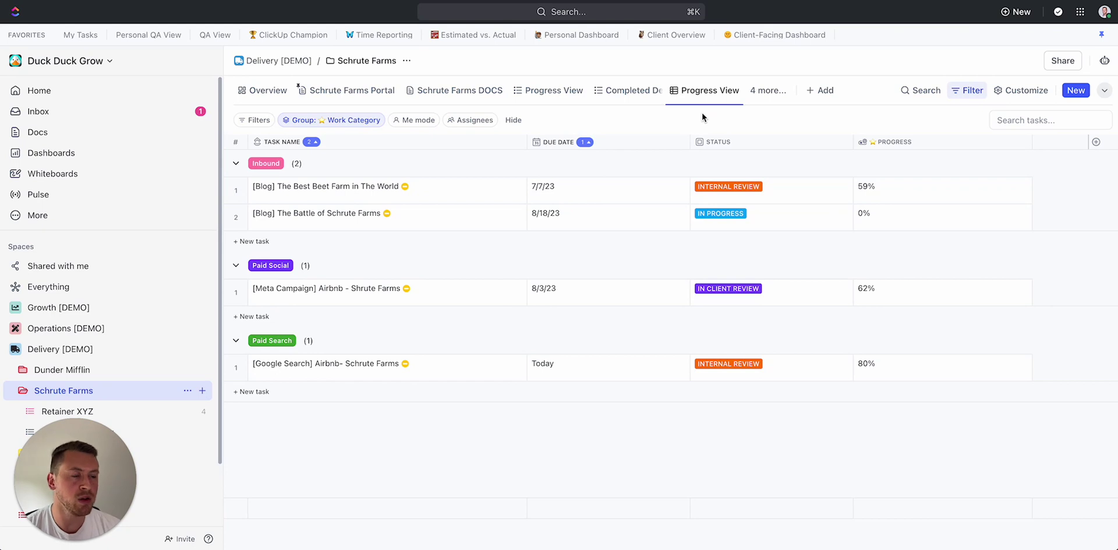
pyautogui.click(716, 89)
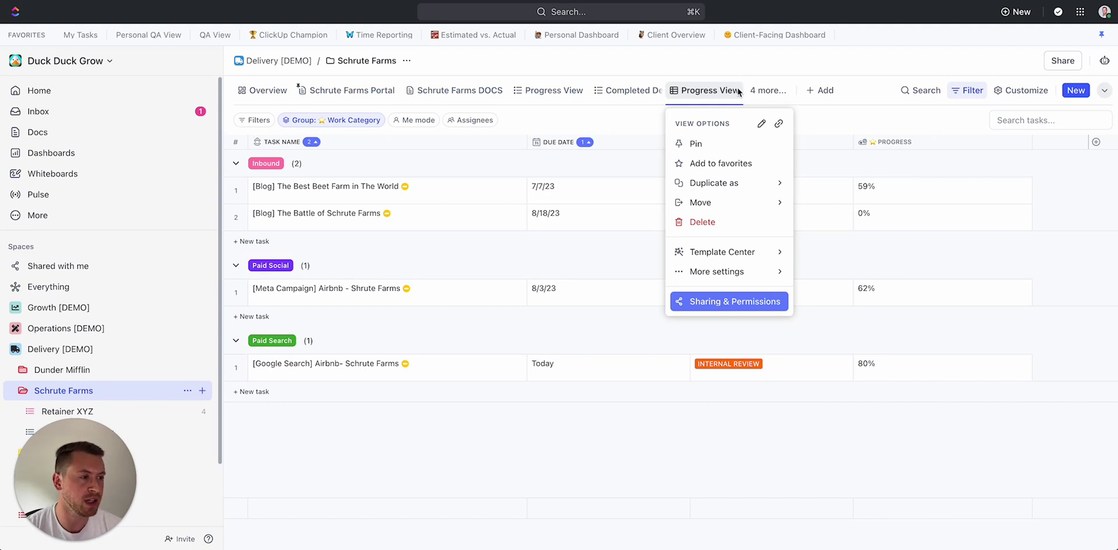
# - Enable public link sharing for the Progress View, copy its link, and open the Schrute Farms Portal doc
pyautogui.click(631, 75)
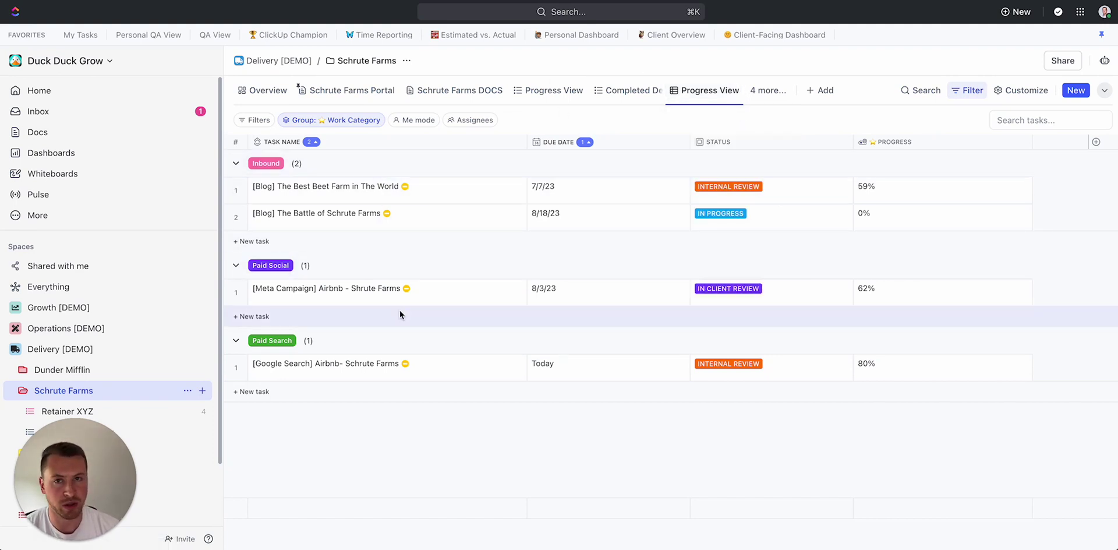
pyautogui.click(708, 91)
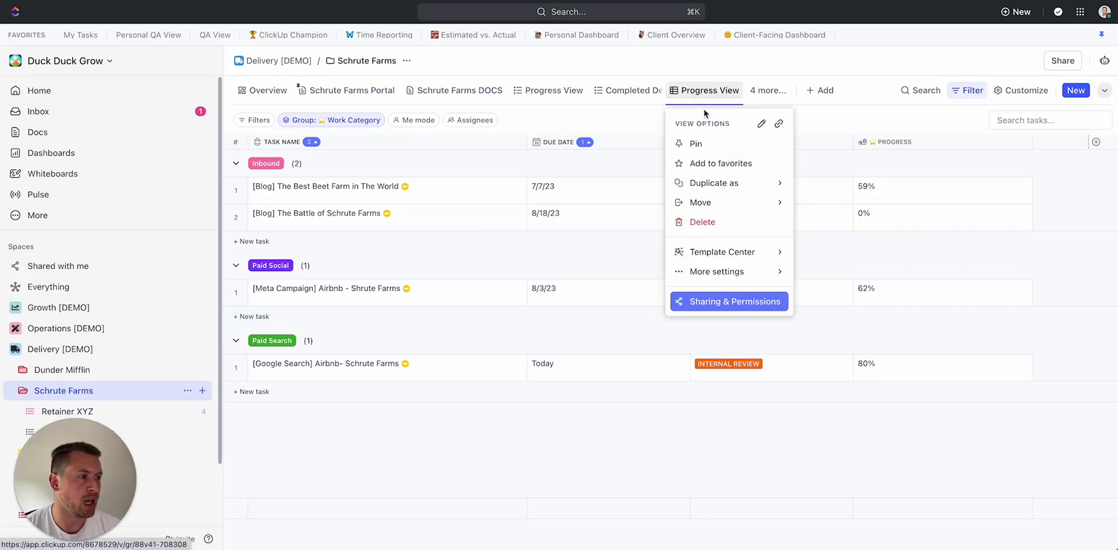
pyautogui.click(732, 301)
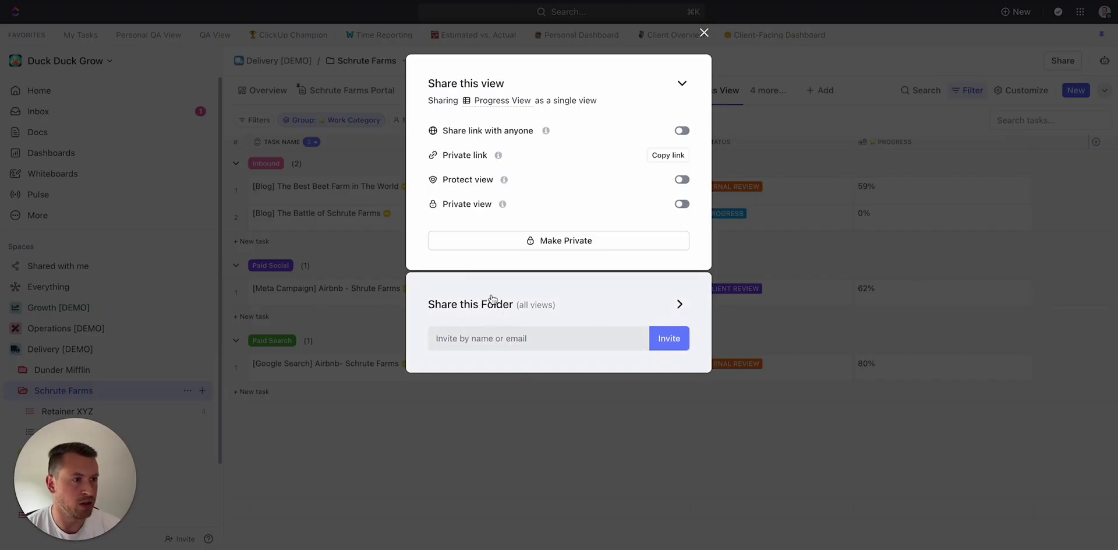
pyautogui.click(682, 130)
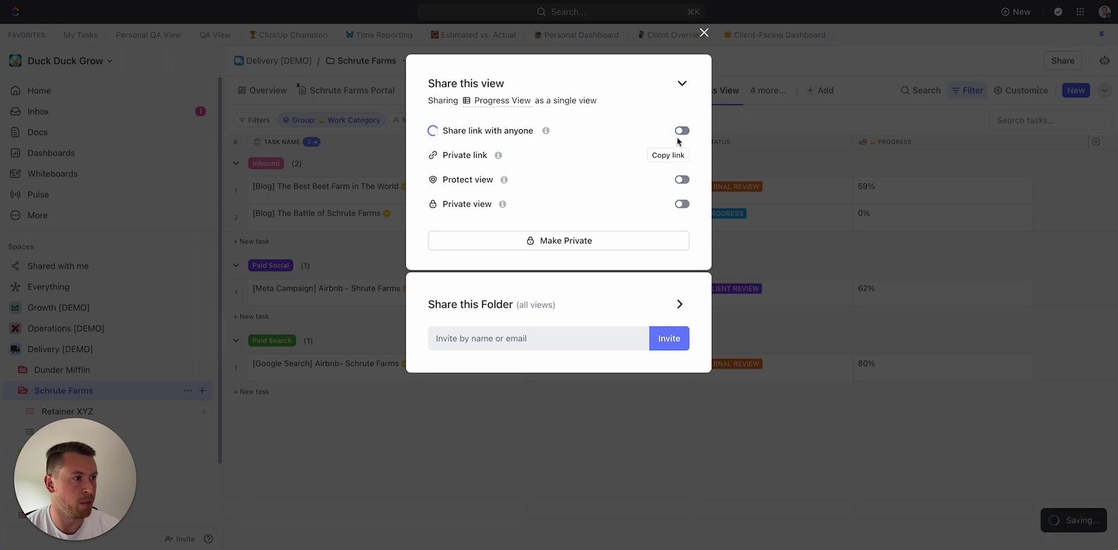
pyautogui.click(682, 130)
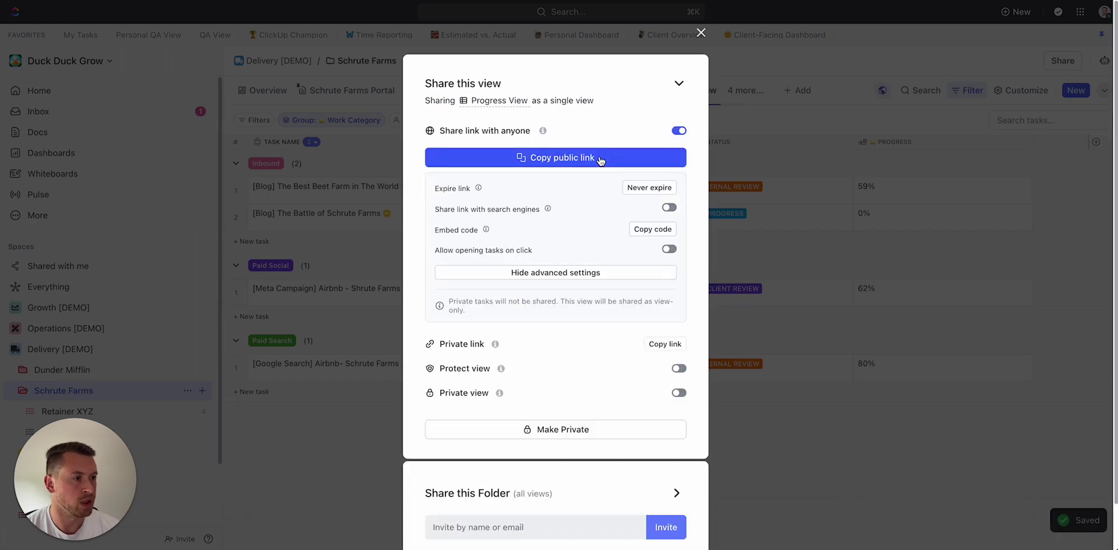
pyautogui.click(600, 159)
pyautogui.click(699, 34)
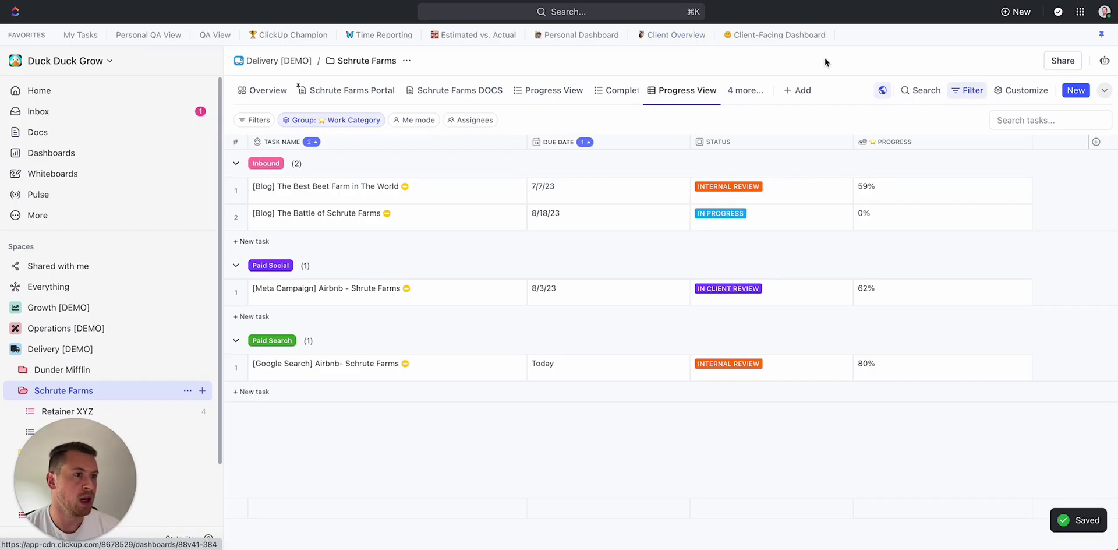
pyautogui.click(351, 93)
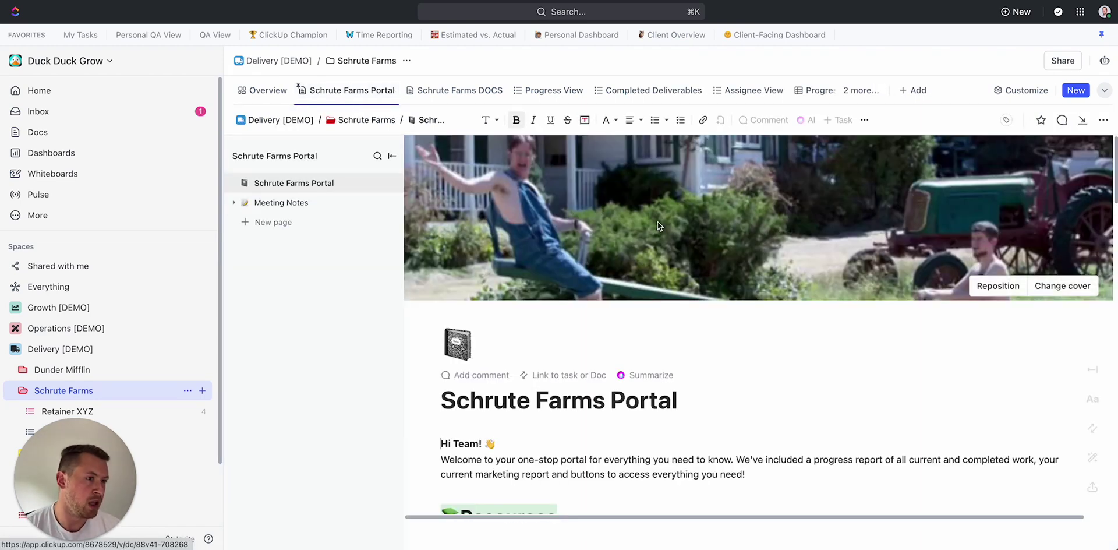
# - Scroll down the Portal doc to the Progress View embed and place the cursor on the empty line above it
pyautogui.scroll(-1, 658, 221)
pyautogui.scroll(-3, 760, 276)
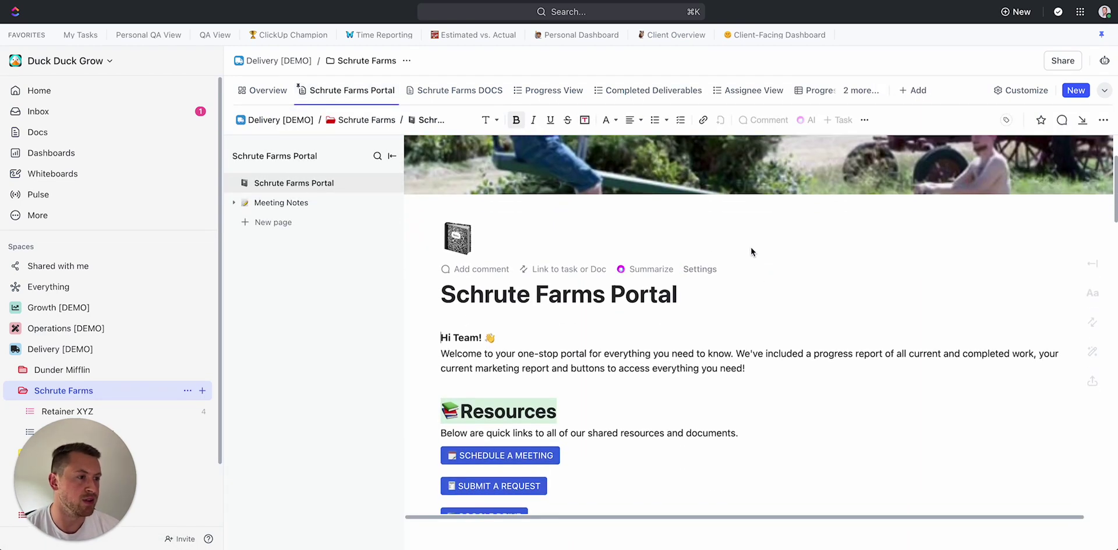
pyautogui.scroll(-3, 751, 254)
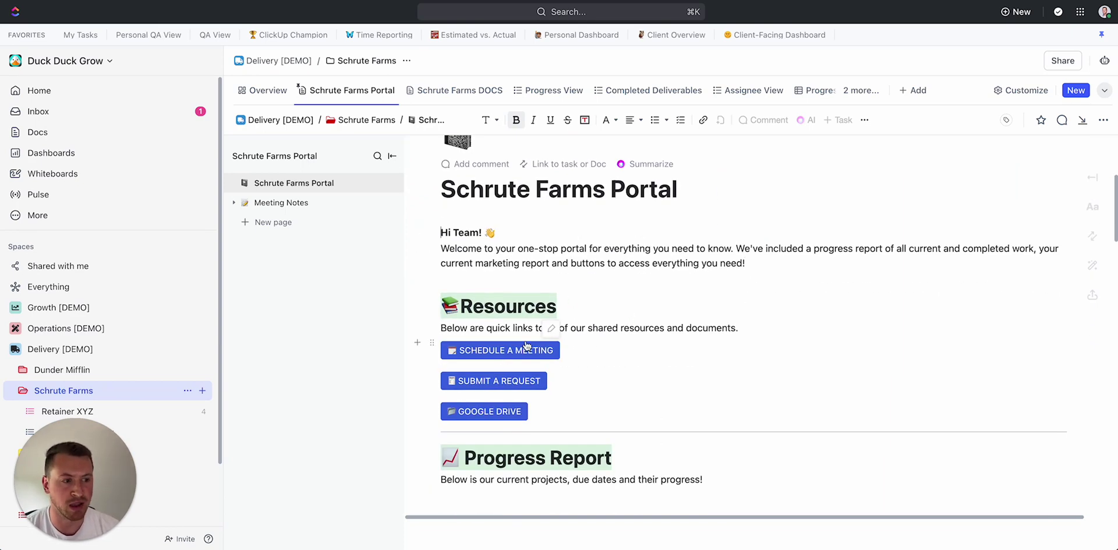
pyautogui.scroll(-1, 504, 358)
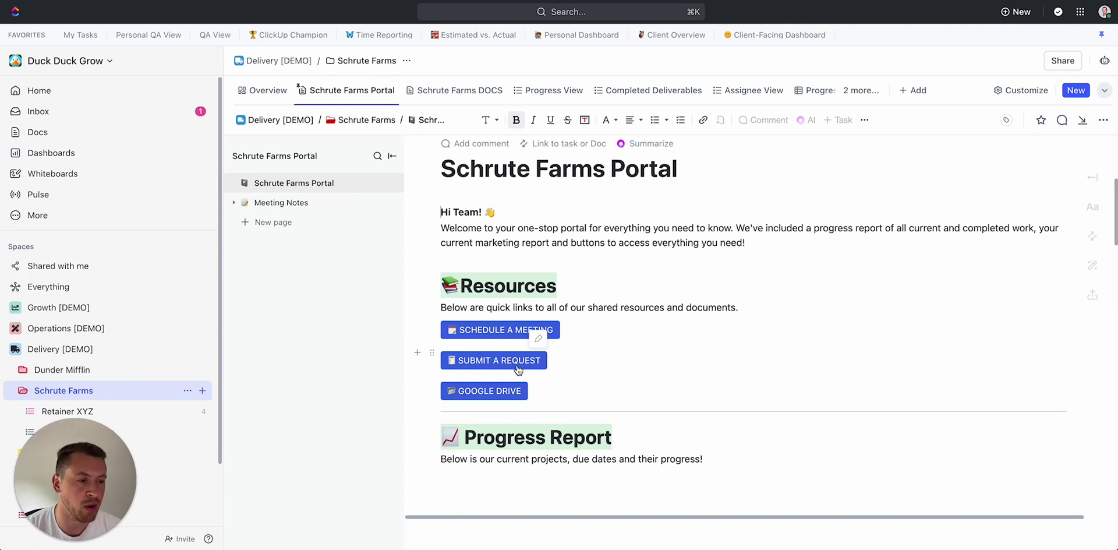
pyautogui.scroll(-1, 518, 369)
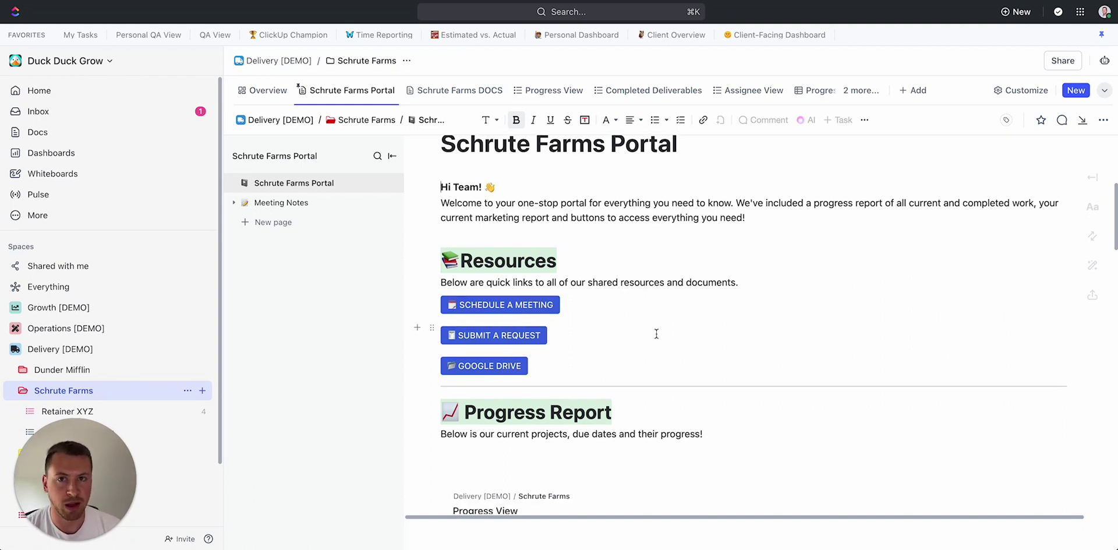
pyautogui.scroll(-5, 617, 271)
pyautogui.scroll(-5, 618, 272)
pyautogui.scroll(-1, 618, 271)
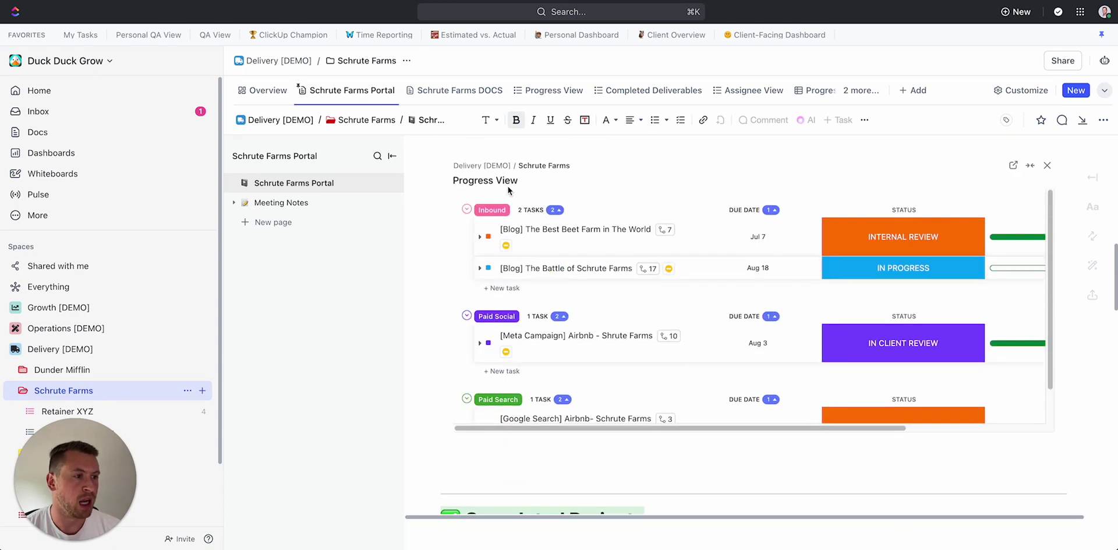
pyautogui.scroll(5, 589, 280)
pyautogui.click(504, 266)
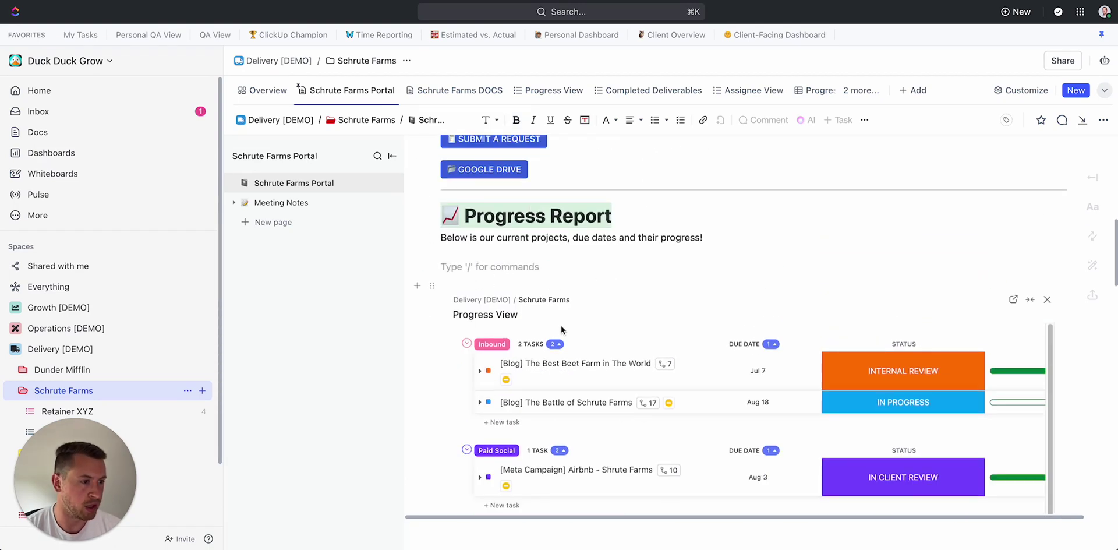
# - Collapse the Progress View embed into an inline link and delete that link line
pyautogui.click(1040, 301)
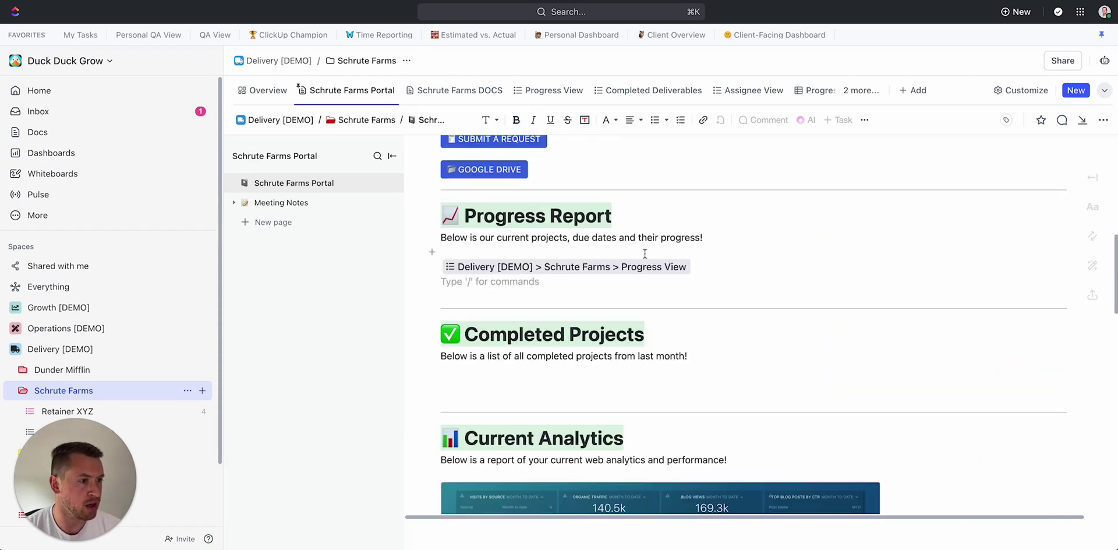
pyautogui.tripleClick(711, 261)
pyautogui.press('BackSpace')
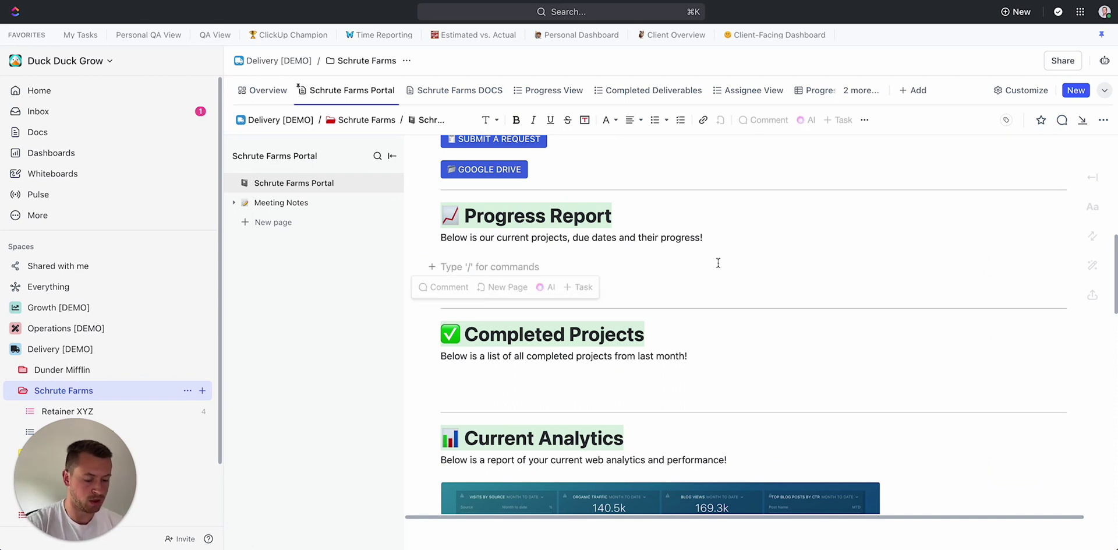
# - Insert an Embed any website block via /embed with the copied public Progress View link
pyautogui.write('/ embed')
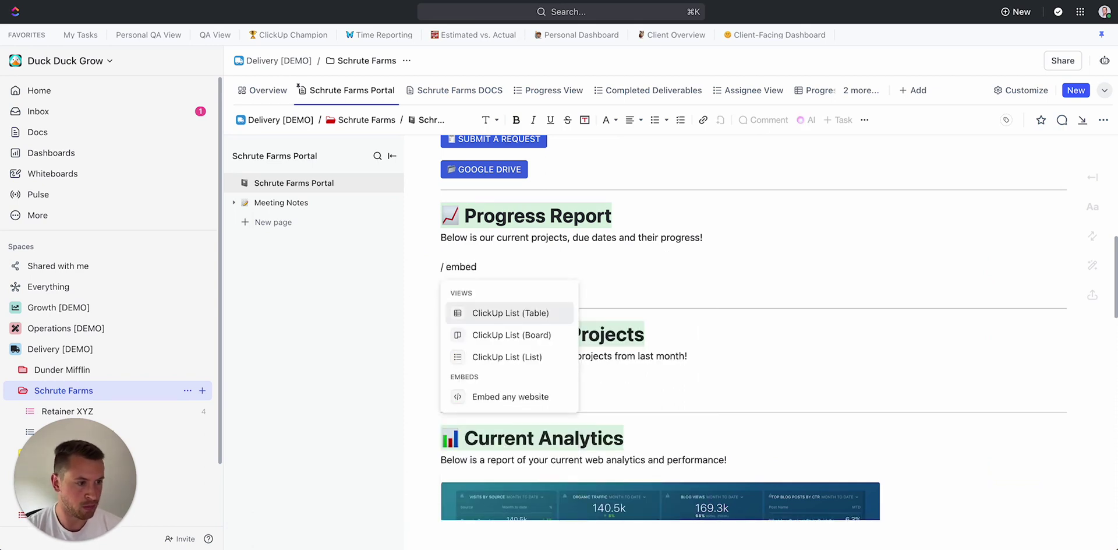
pyautogui.click(553, 396)
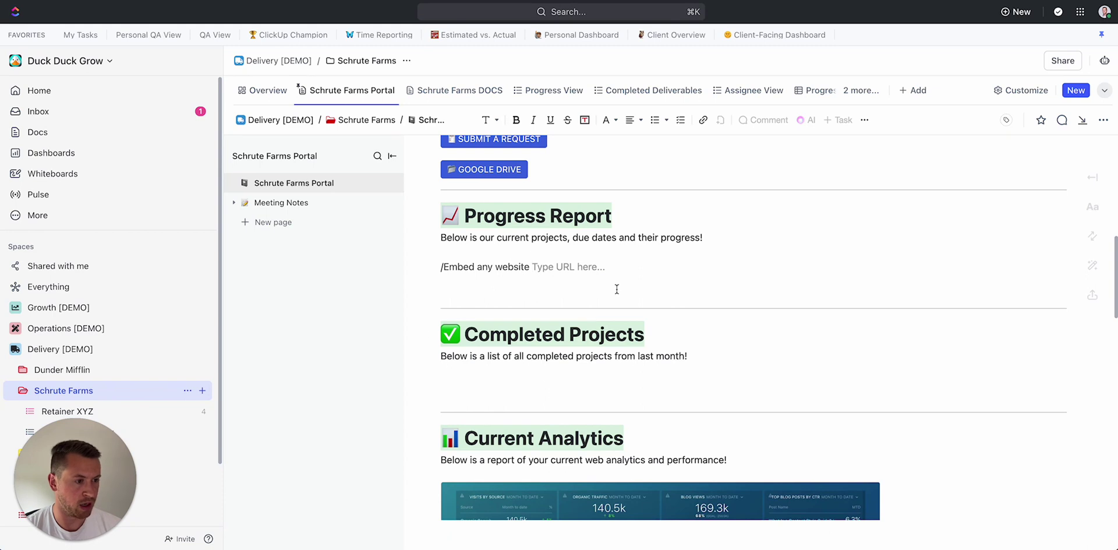
pyautogui.press('super+v')
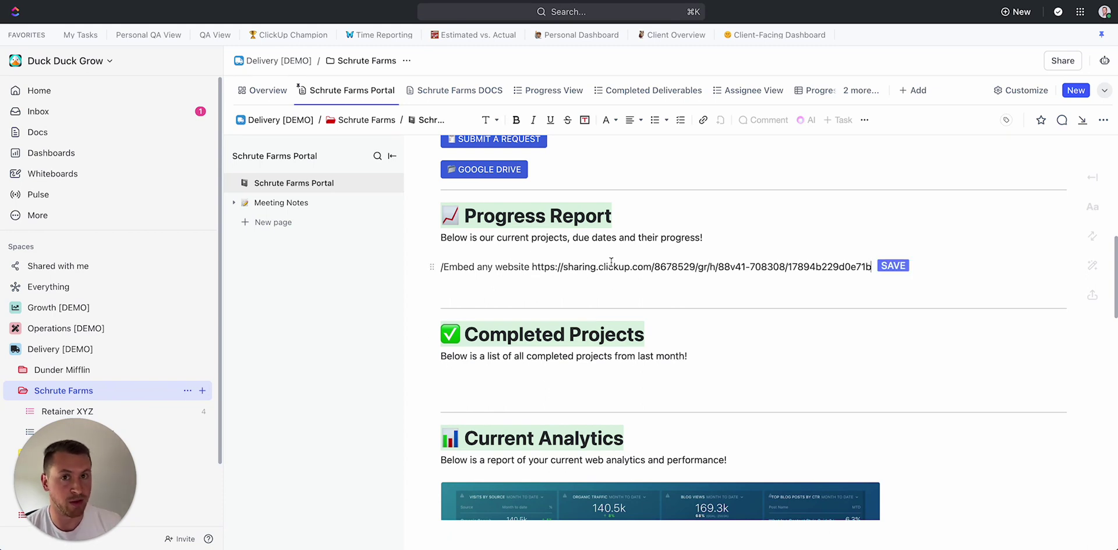
pyautogui.press('Return')
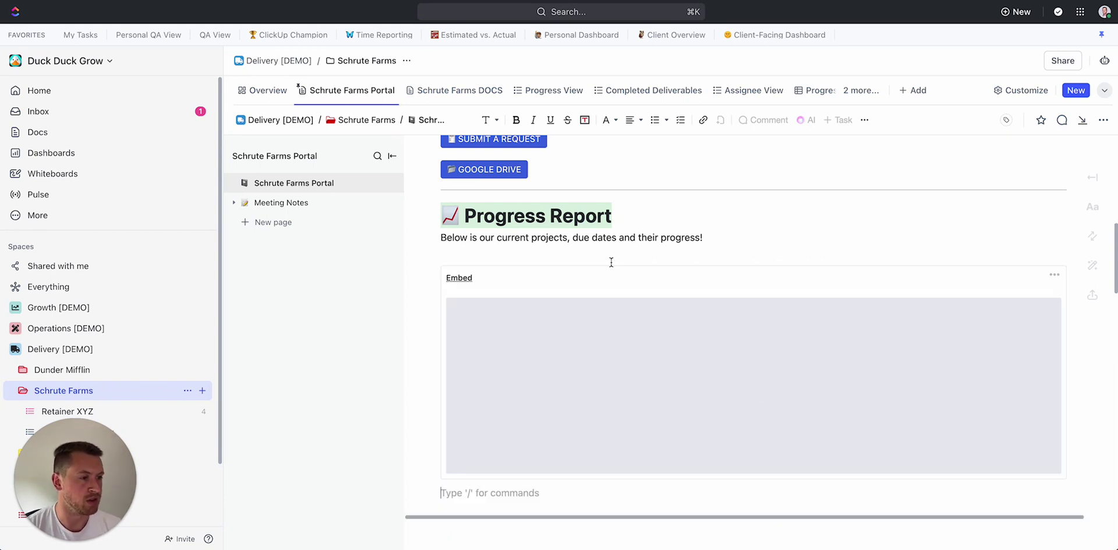
pyautogui.scroll(-1, 553, 245)
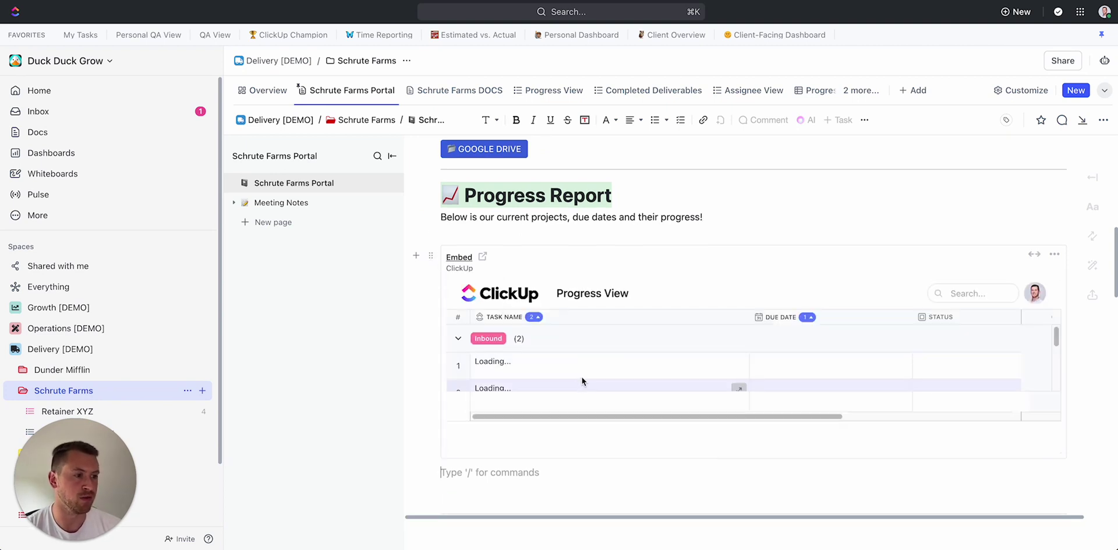
pyautogui.scroll(-1, 554, 373)
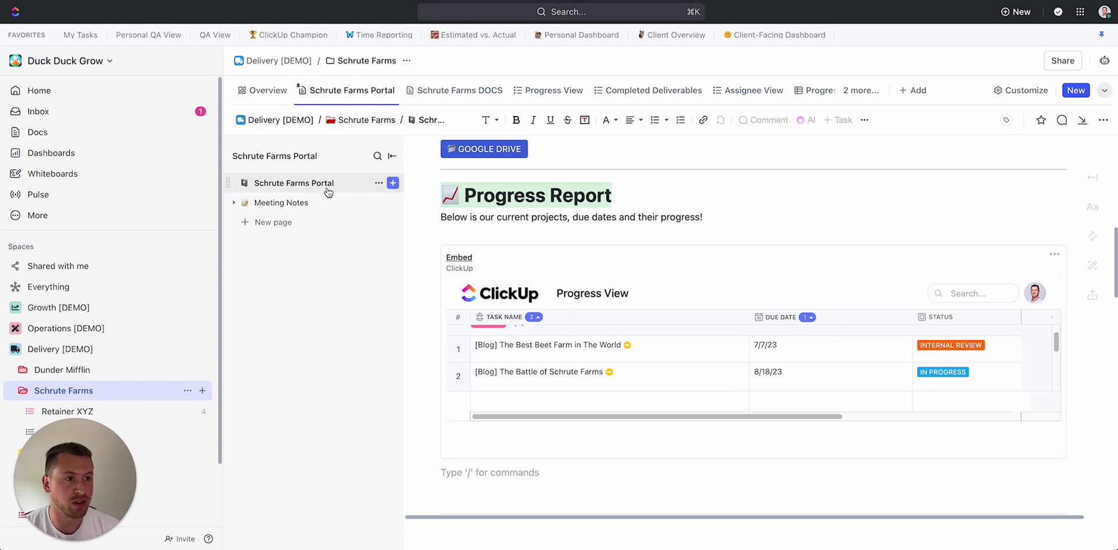
# - Turn on Share link with anyone for the Schrute Farms Portal doc and copy its public link
pyautogui.click(347, 93)
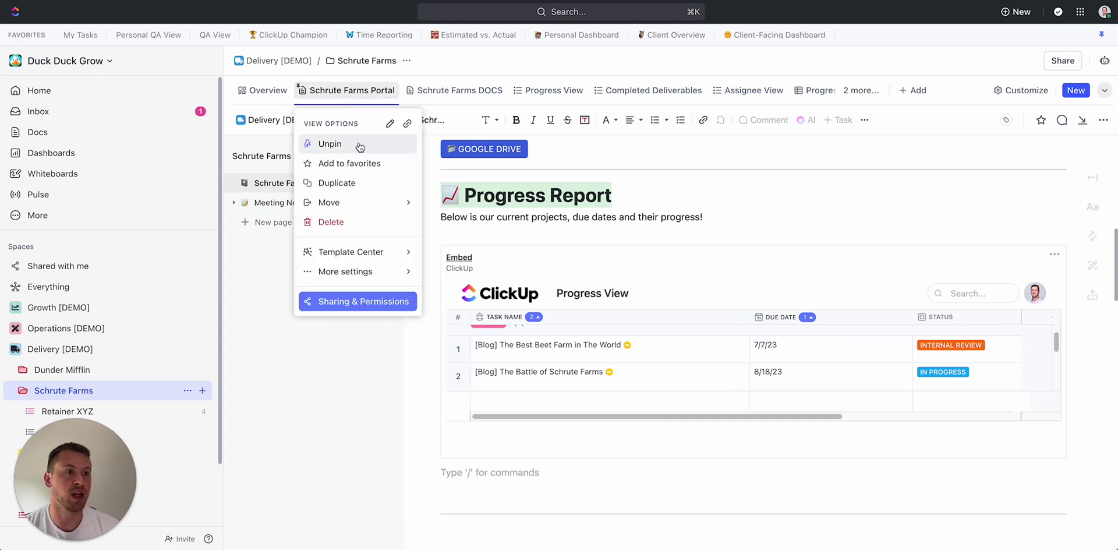
pyautogui.click(354, 303)
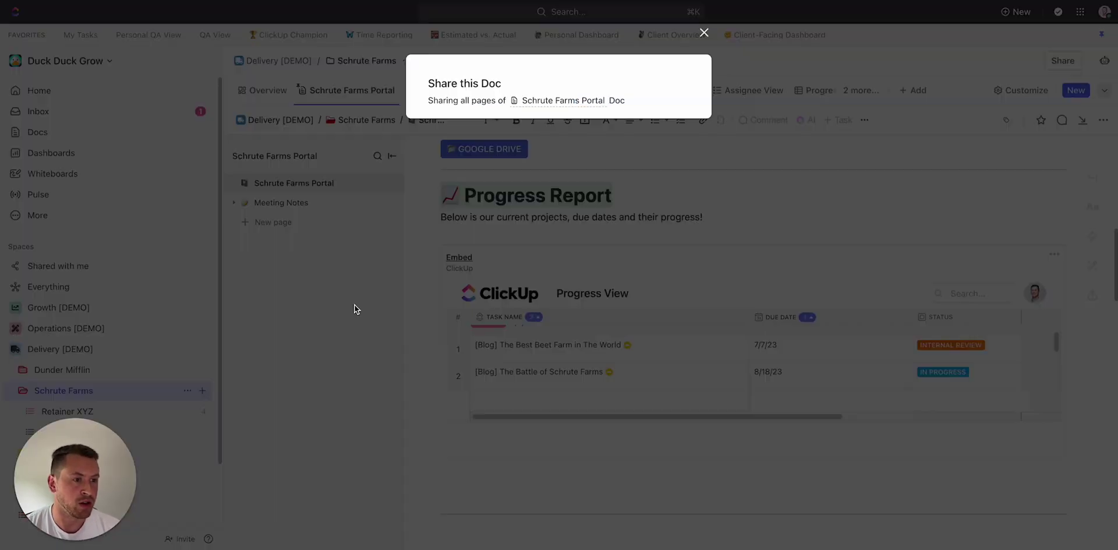
pyautogui.click(688, 173)
pyautogui.click(623, 201)
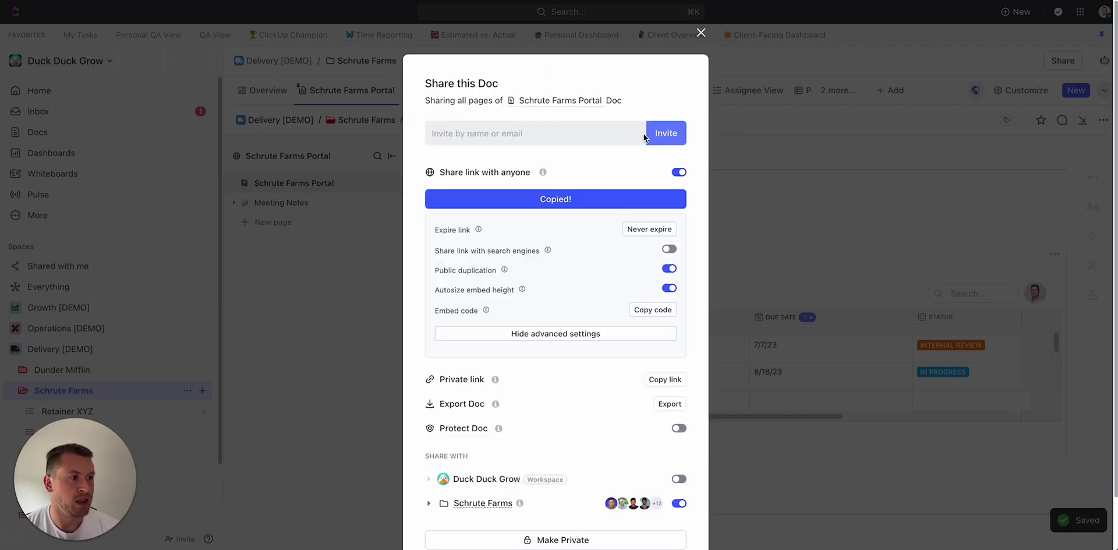
pyautogui.click(701, 33)
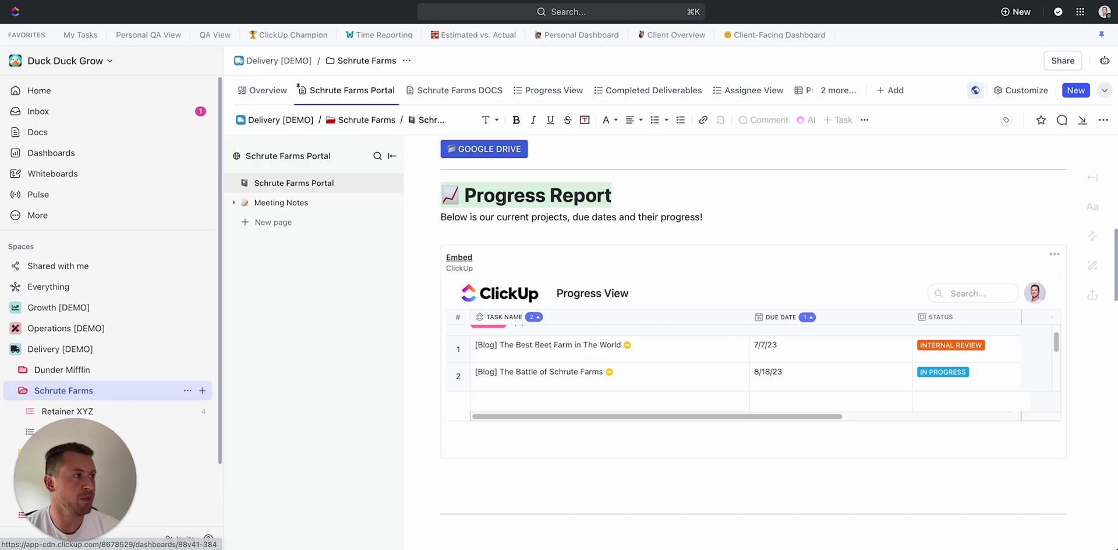
# - Open the copied public doc link in a new browser tab
pyautogui.hotkey('ctrl', 't')
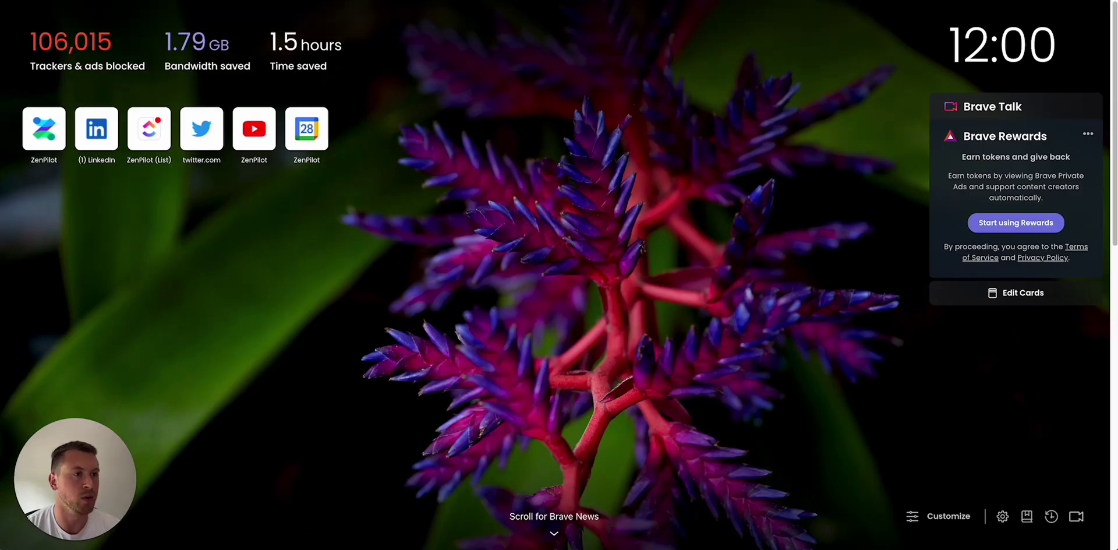
pyautogui.hotkey('ctrl', 'v')
pyautogui.press('Return')
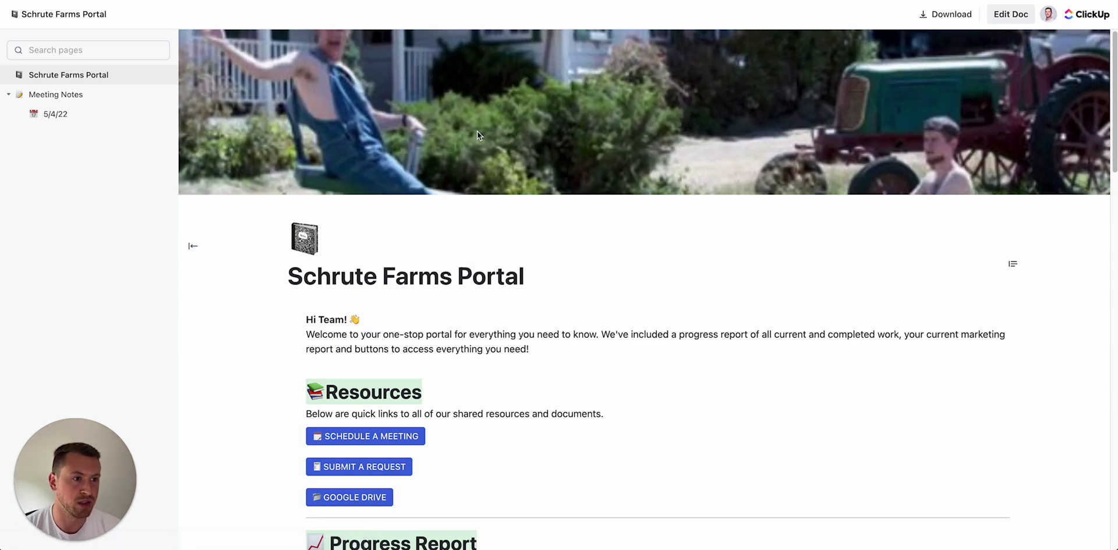
# - Scroll through the public Schrute Farms Portal page to review its content
pyautogui.scroll(-10, 477, 135)
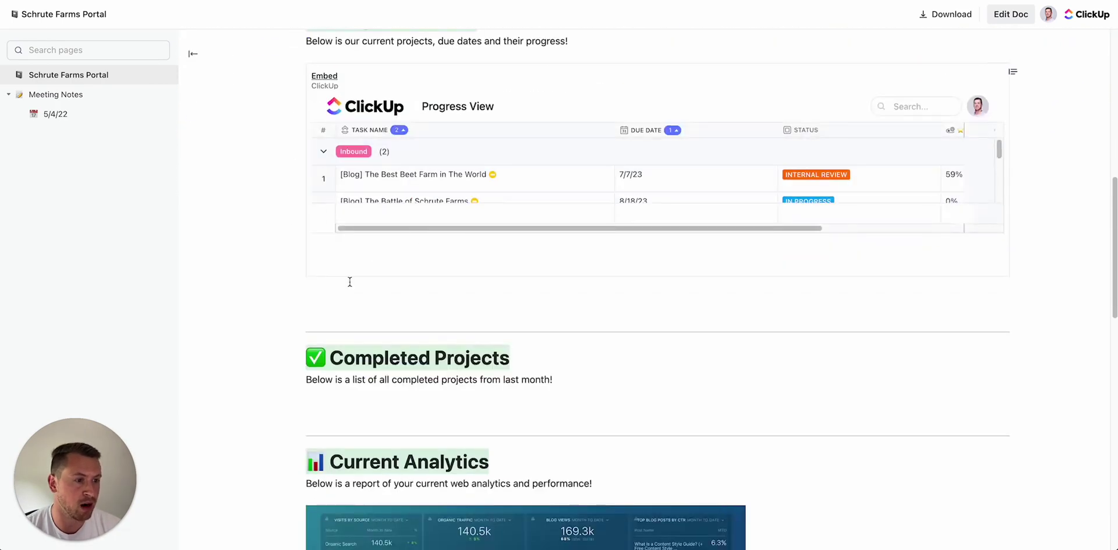
pyautogui.moveTo(495, 179)
pyautogui.scroll(-5, 496, 181)
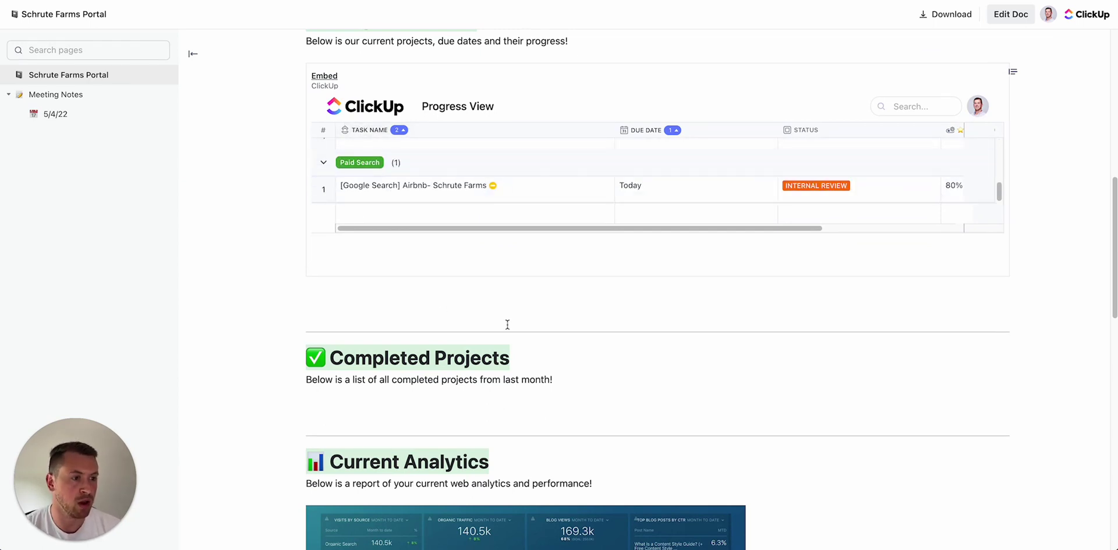
pyautogui.scroll(-5, 508, 324)
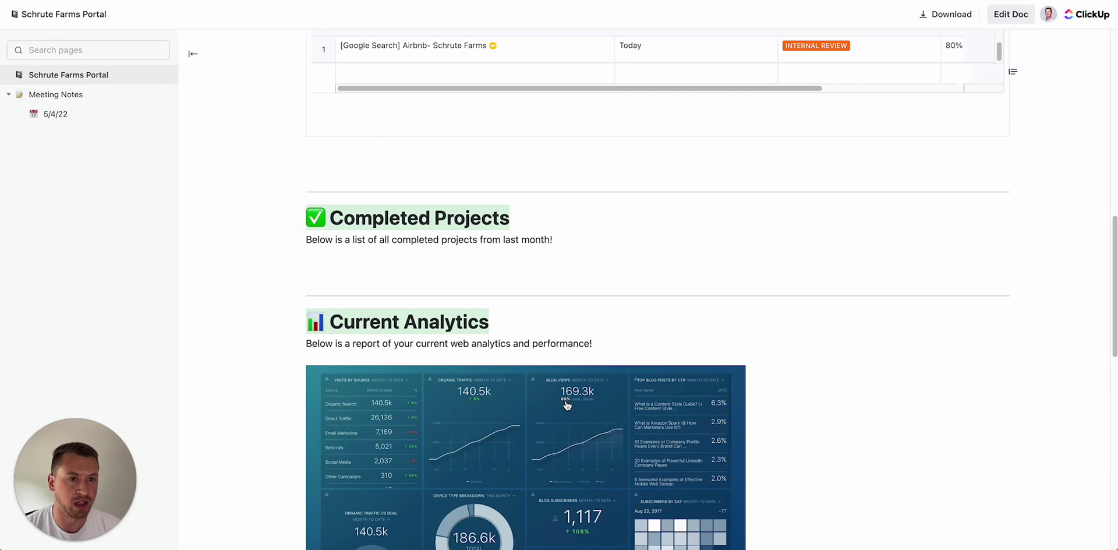
pyautogui.scroll(10, 567, 405)
# - Visit the 5/4/22 meeting notes page, return to the Portal, and scroll down to the embedded Progress View
pyautogui.click(54, 115)
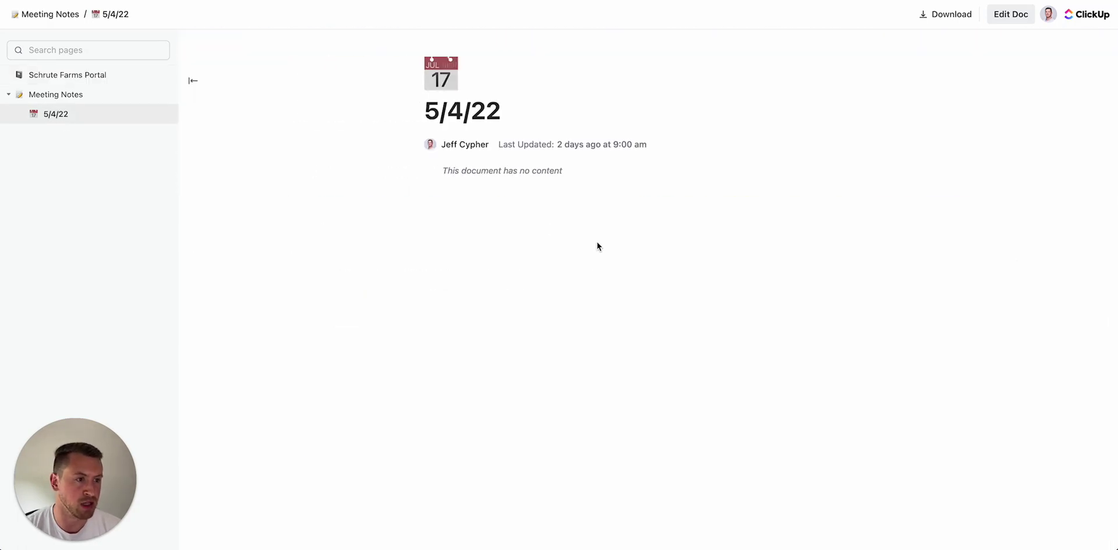
pyautogui.click(80, 77)
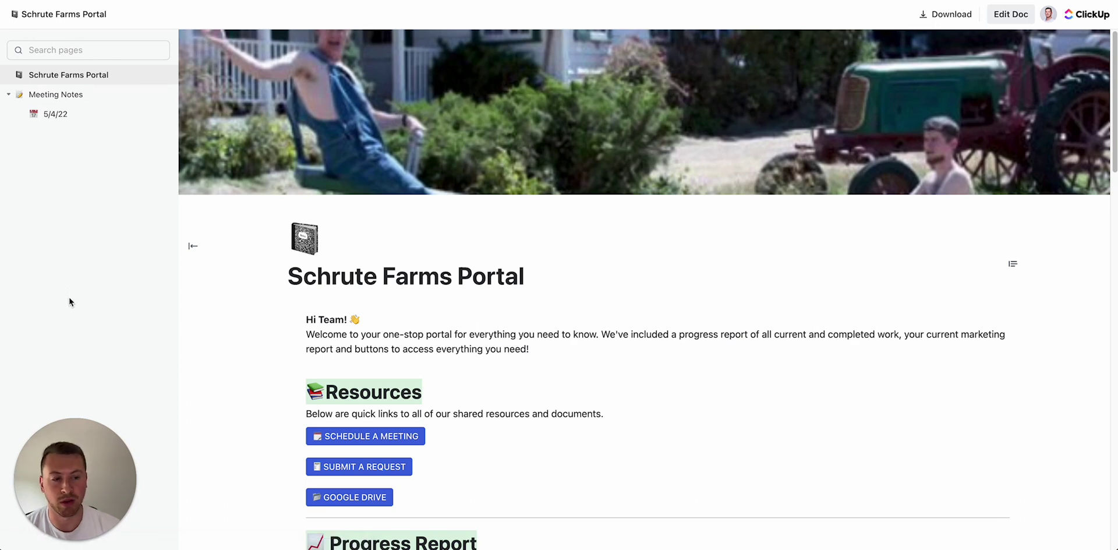
pyautogui.scroll(-10, 524, 319)
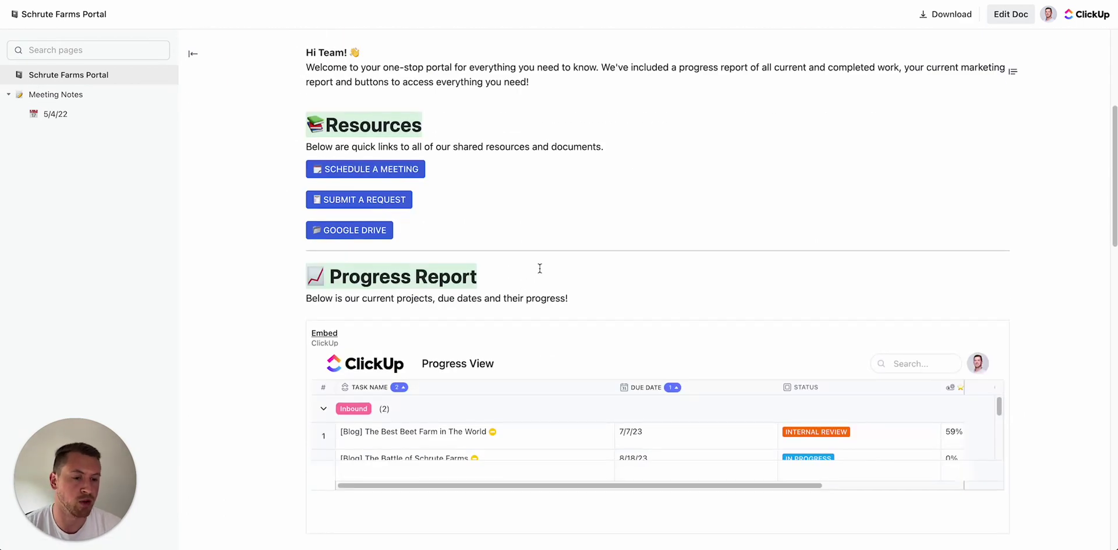
pyautogui.scroll(-2, 573, 376)
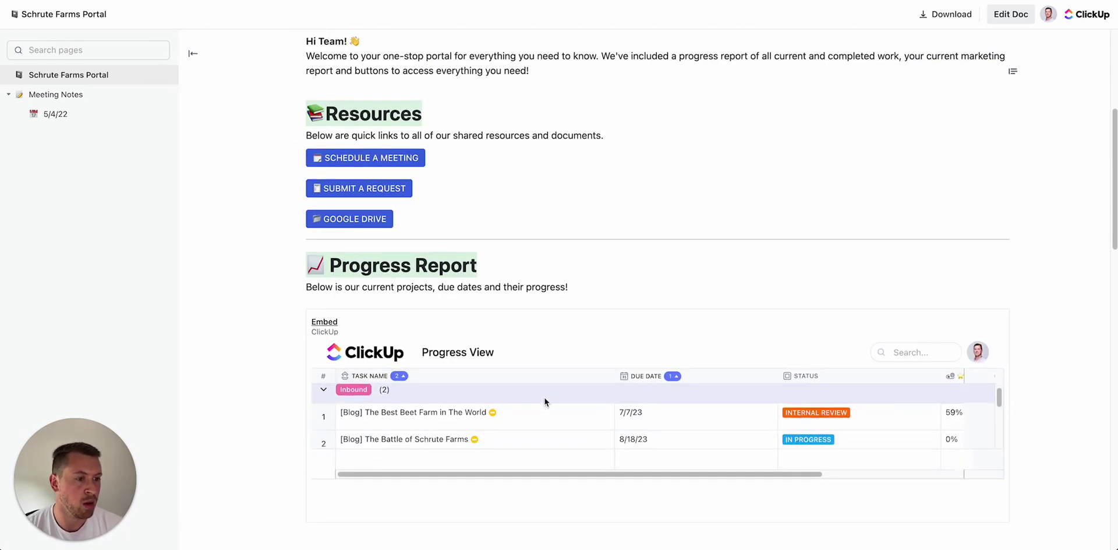